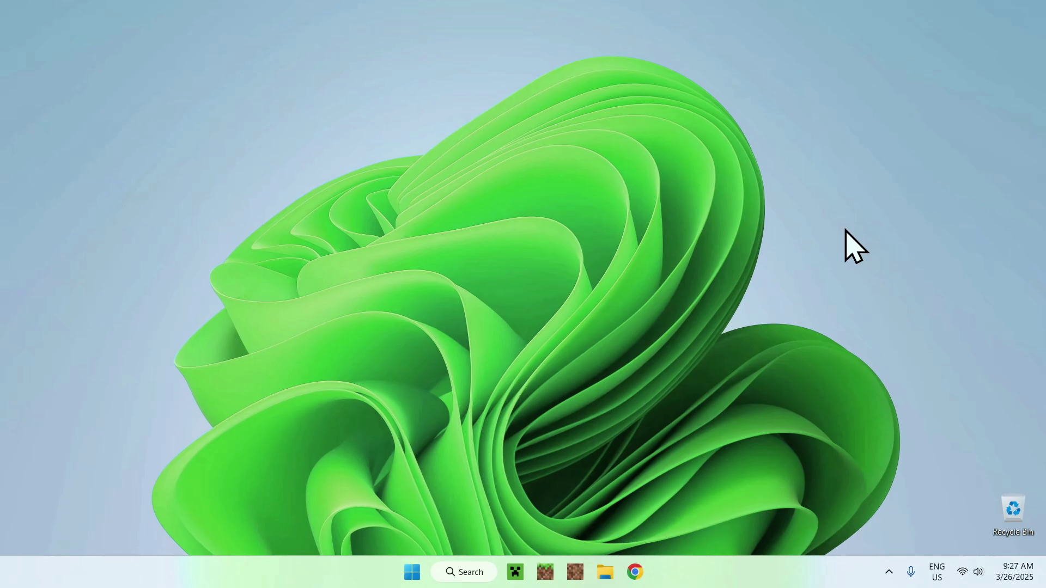
# Open Chrome, search Google for "Essential Mod" and go to the official essential.gg site
pyautogui.click(634, 572)
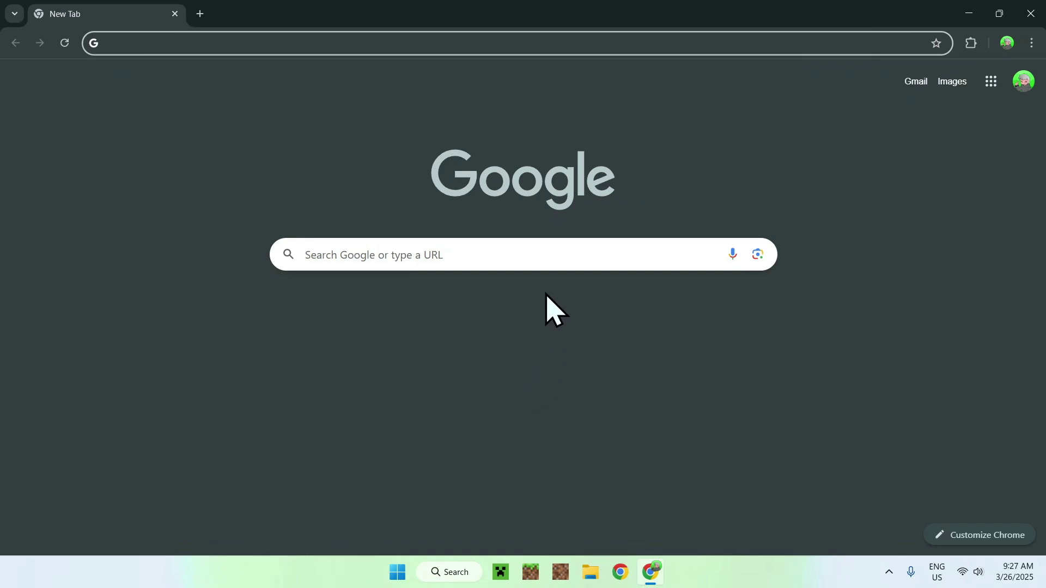
pyautogui.click(495, 254)
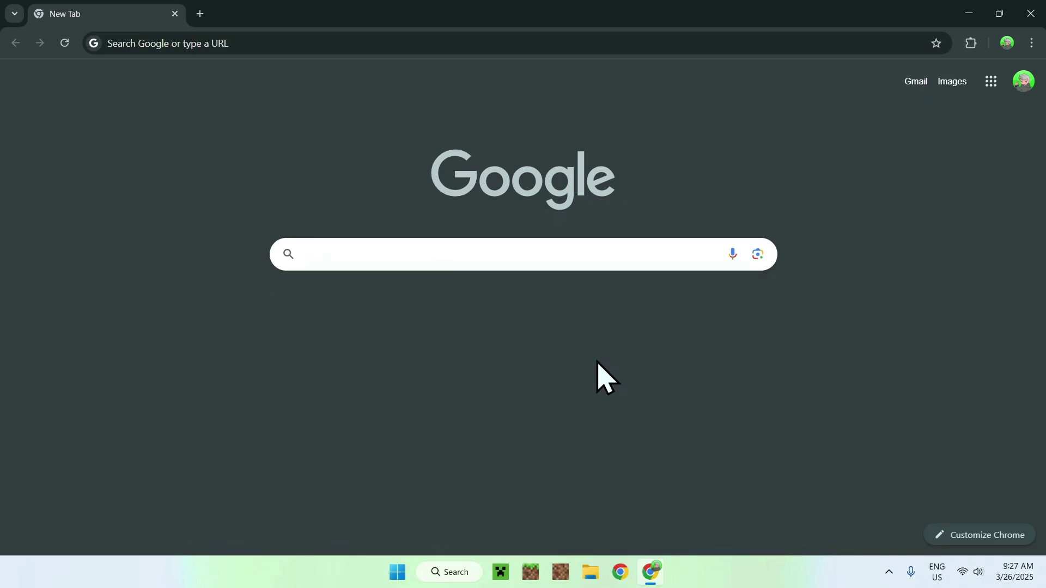
pyautogui.write('Essential Mod')
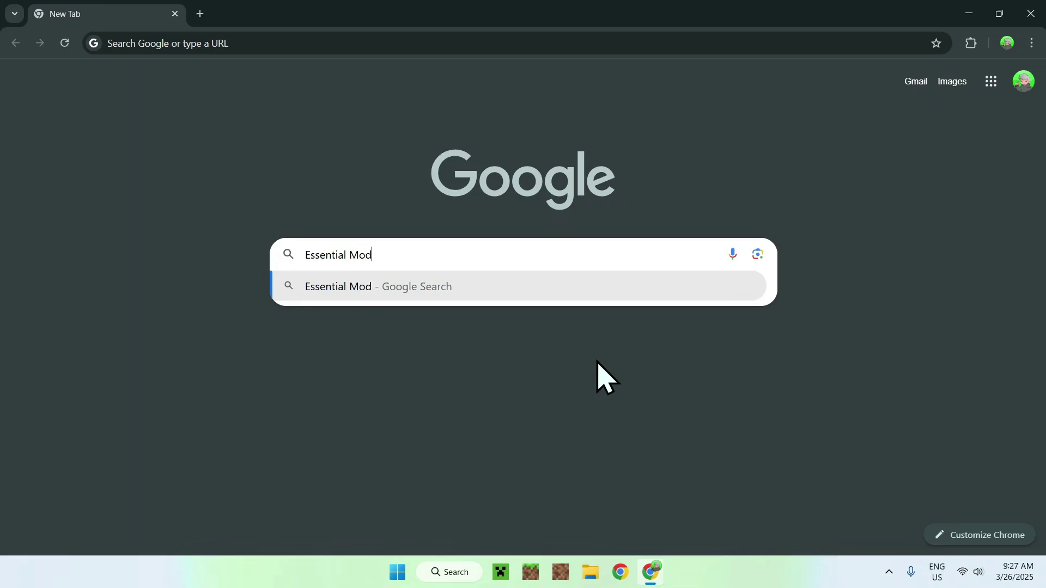
pyautogui.press('Return')
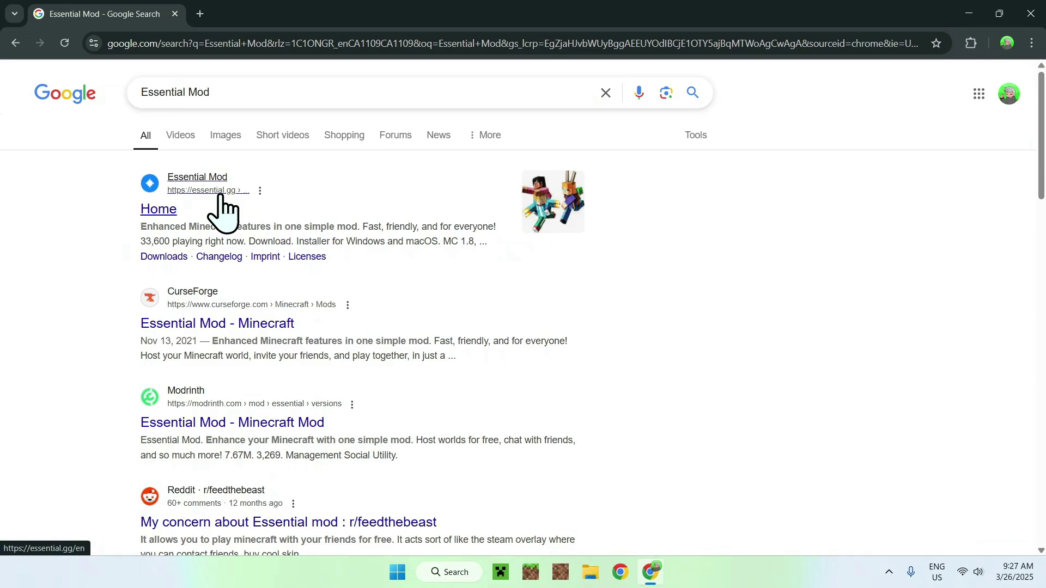
pyautogui.click(155, 213)
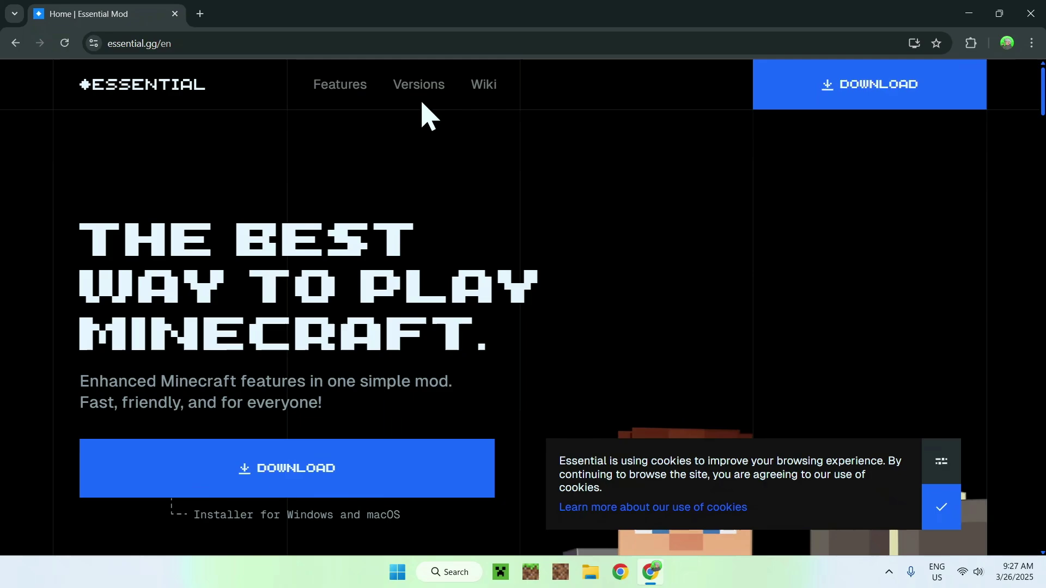
# Download the 1.21.5 Fabric version of Essential from the site's direct downloads list
pyautogui.click(413, 88)
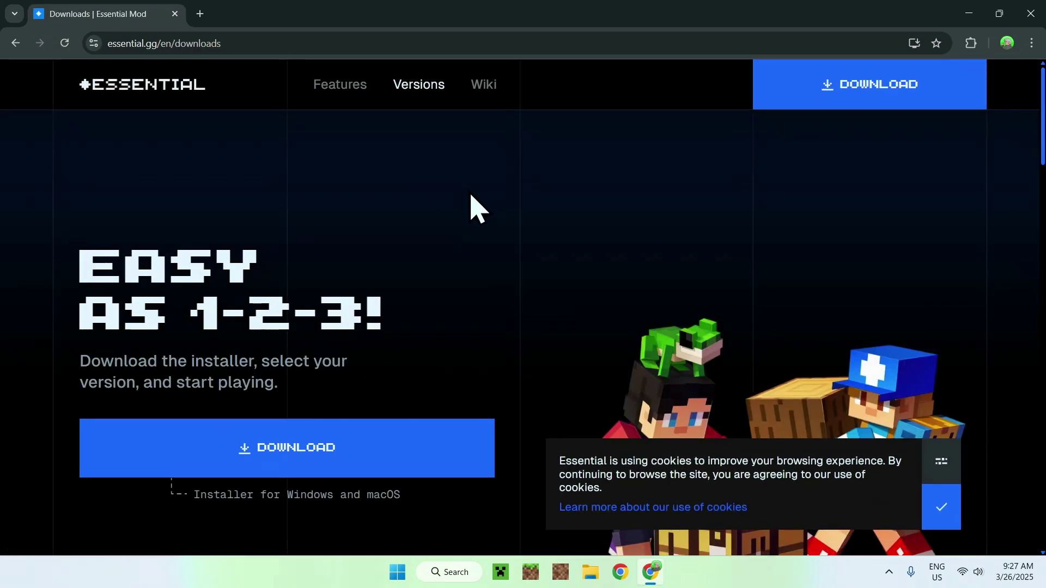
pyautogui.scroll(-10, 472, 207)
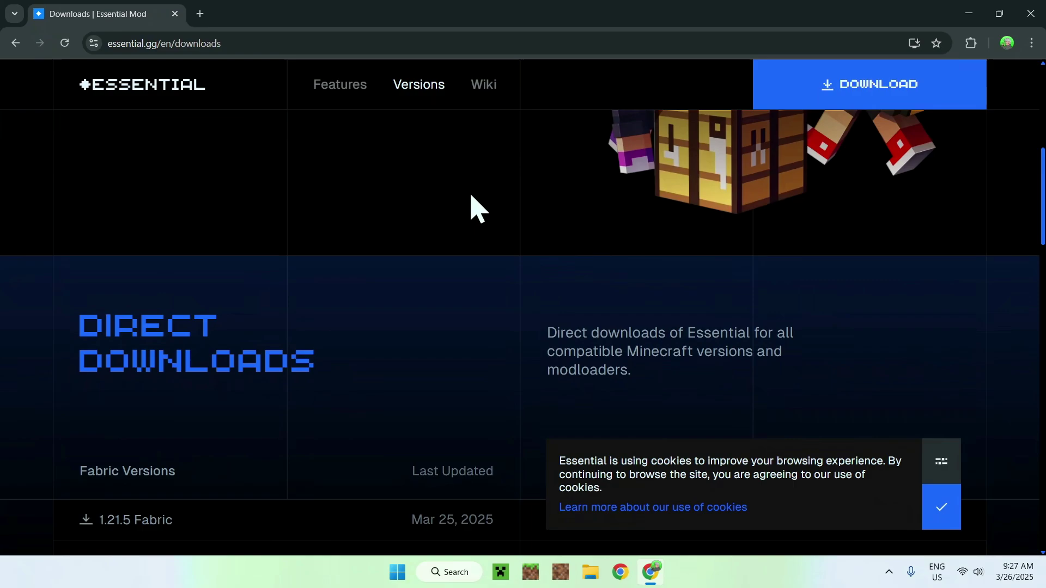
pyautogui.scroll(-1, 473, 207)
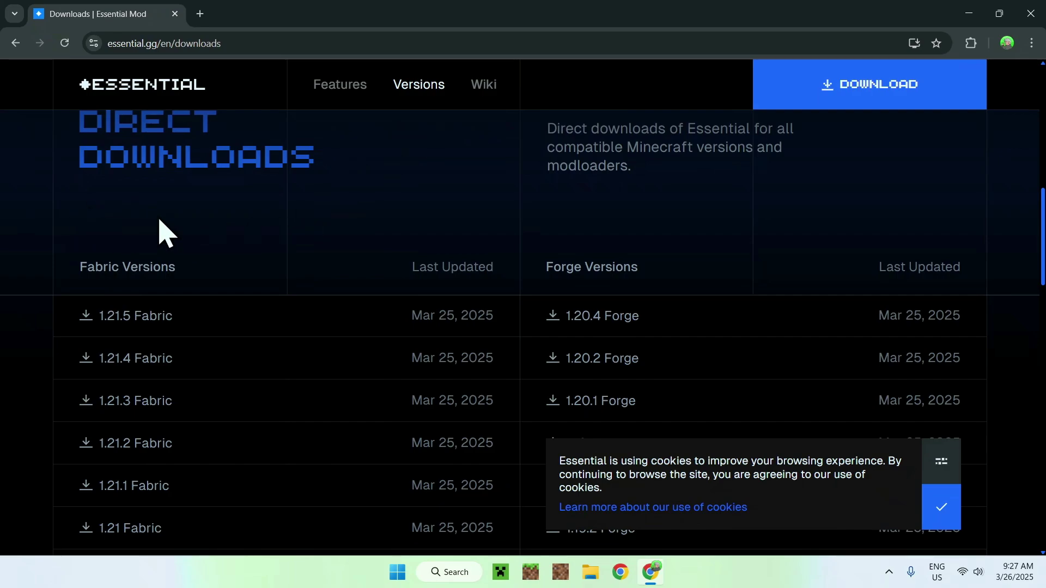
pyautogui.click(284, 316)
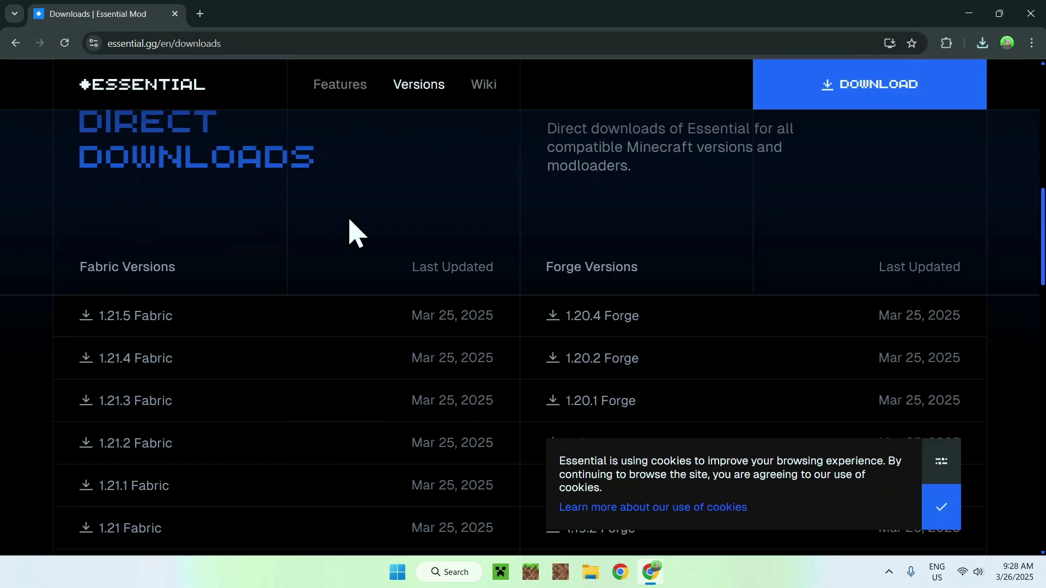
# Search Google for "Fabric Minecraft" in a new browser tab and open the fabricmc.net home page
pyautogui.hotkey('ctrl', 't')
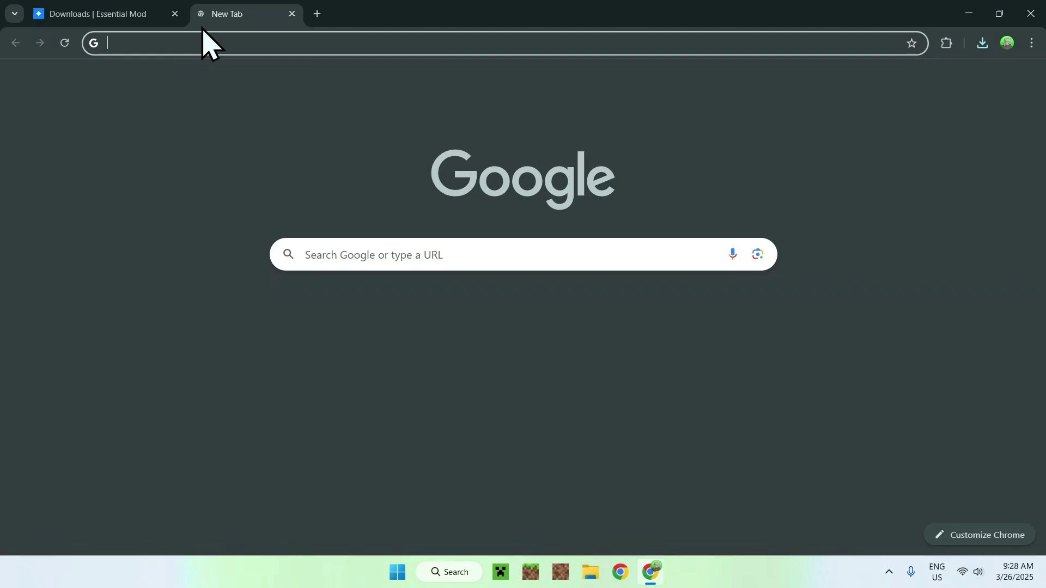
pyautogui.click(308, 255)
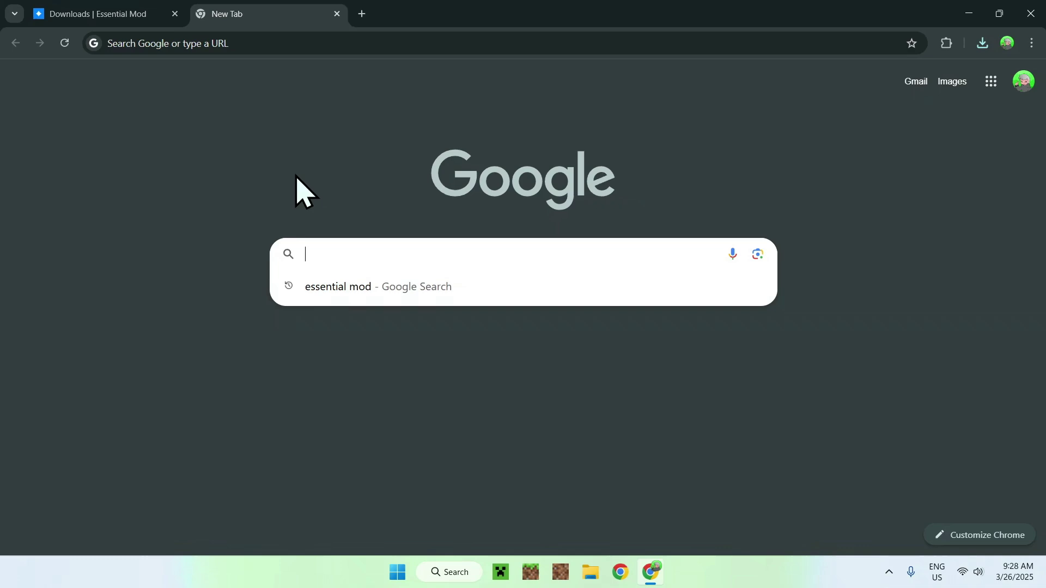
pyautogui.write('Fabric Mi')
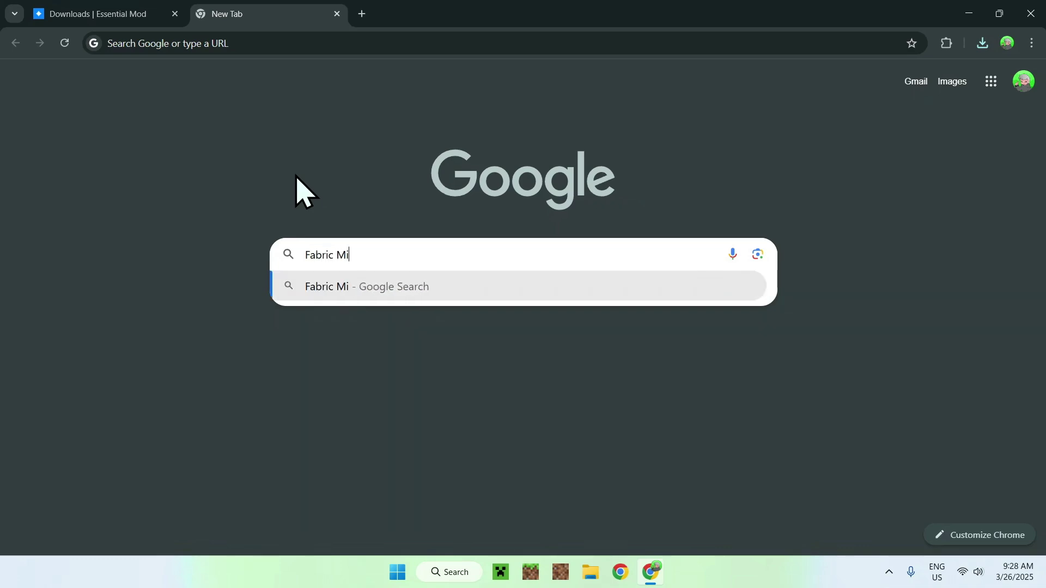
pyautogui.write('necraft')
pyautogui.press('Return')
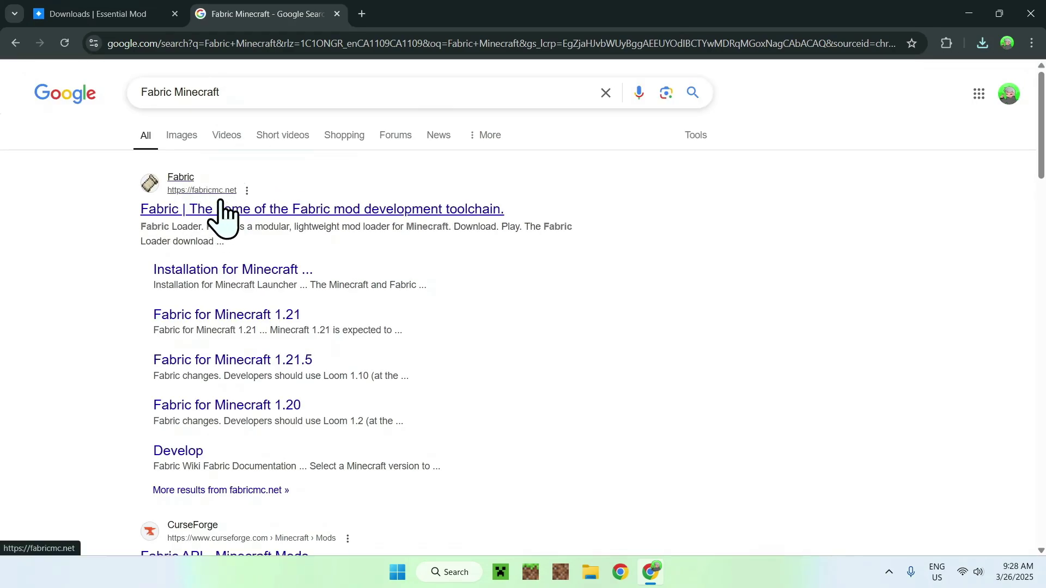
pyautogui.click(183, 209)
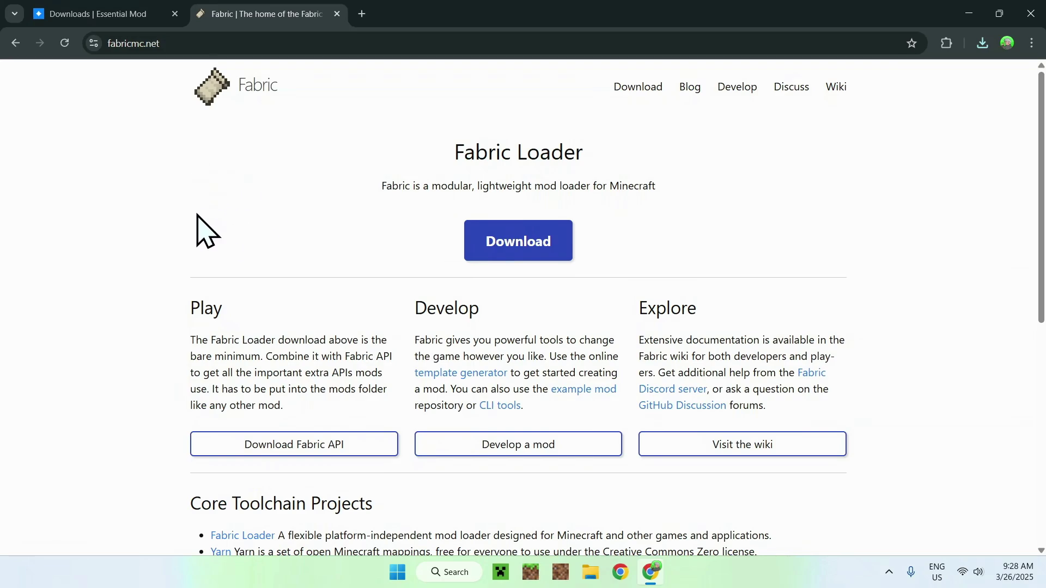
# Download the Fabric installer for Windows and close the browser
pyautogui.click(521, 253)
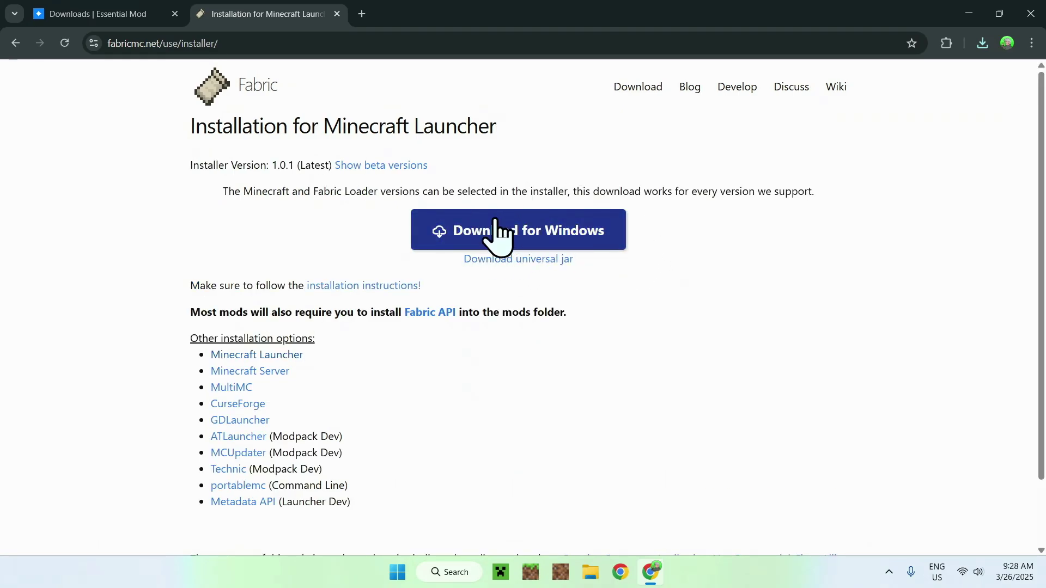
pyautogui.click(510, 239)
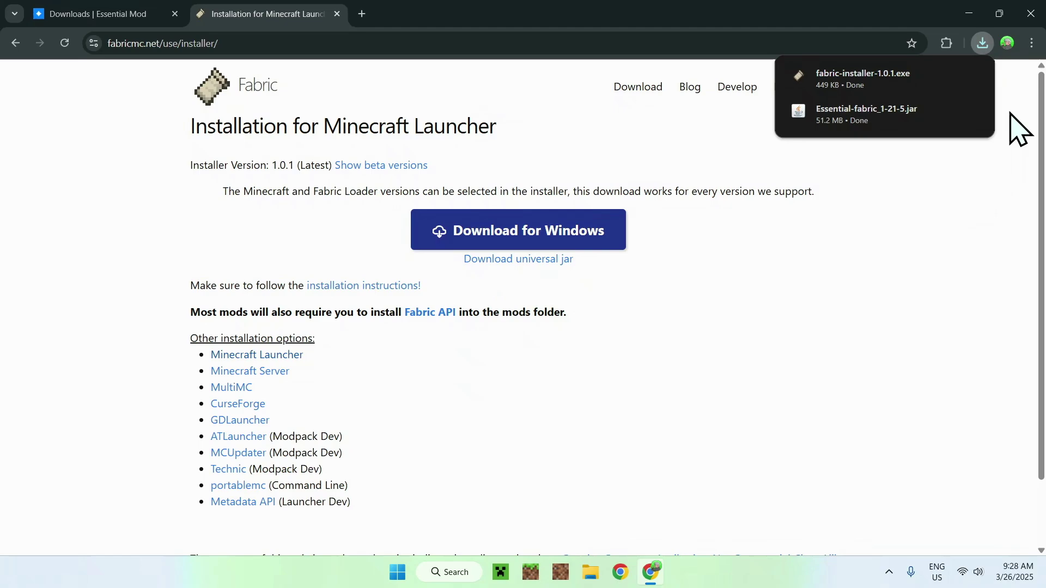
pyautogui.click(1030, 13)
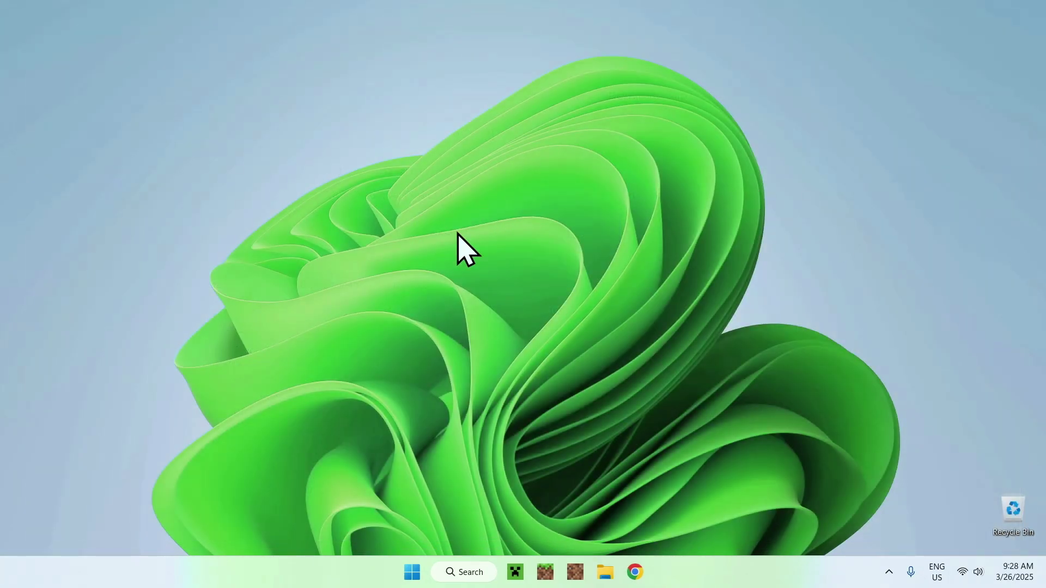
# Switch to File Explorer and run fabric-installer-1.0.1.exe from the Downloads folder
pyautogui.click(605, 569)
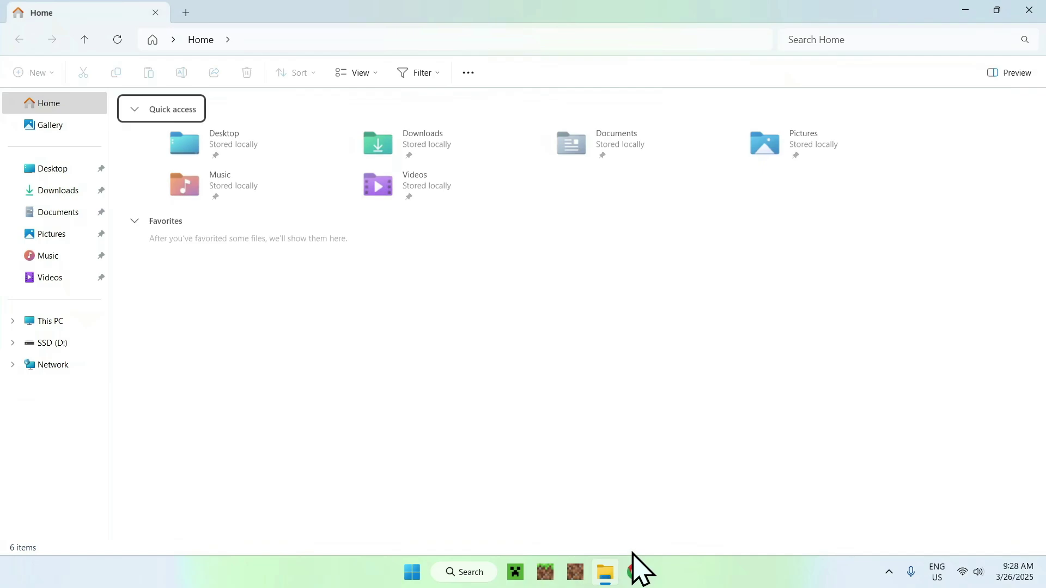
pyautogui.click(63, 190)
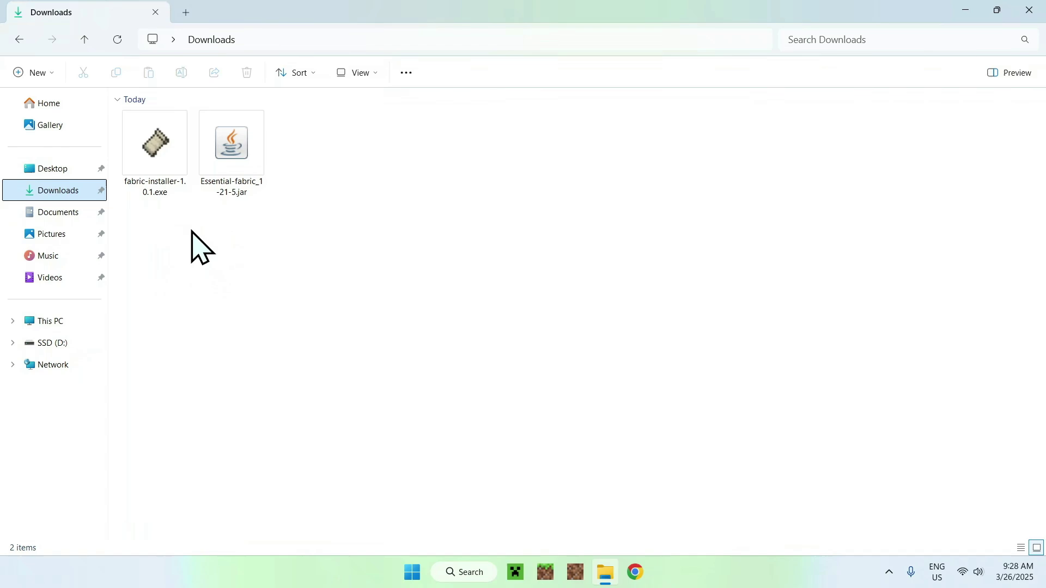
pyautogui.doubleClick(155, 196)
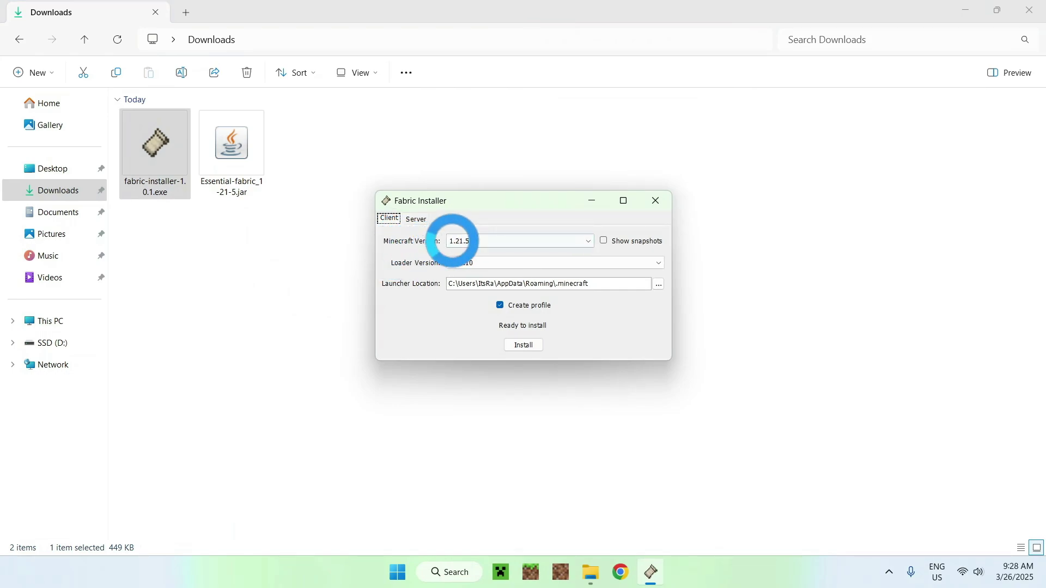
# Install the Fabric client for Minecraft version 1.21.5 and close the installer
pyautogui.click(457, 243)
pyautogui.click(457, 251)
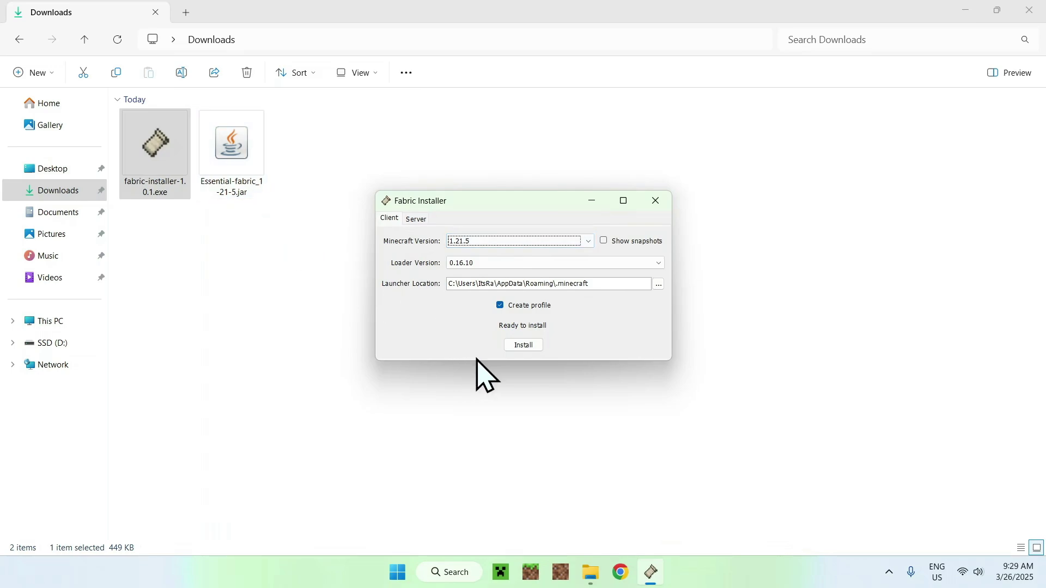
pyautogui.click(523, 347)
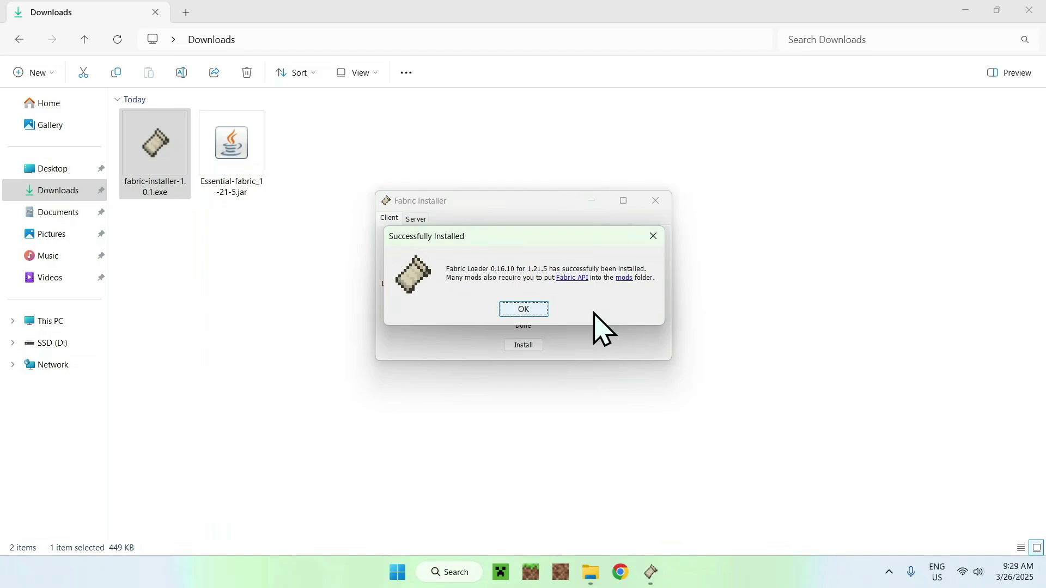
pyautogui.click(523, 309)
pyautogui.click(656, 201)
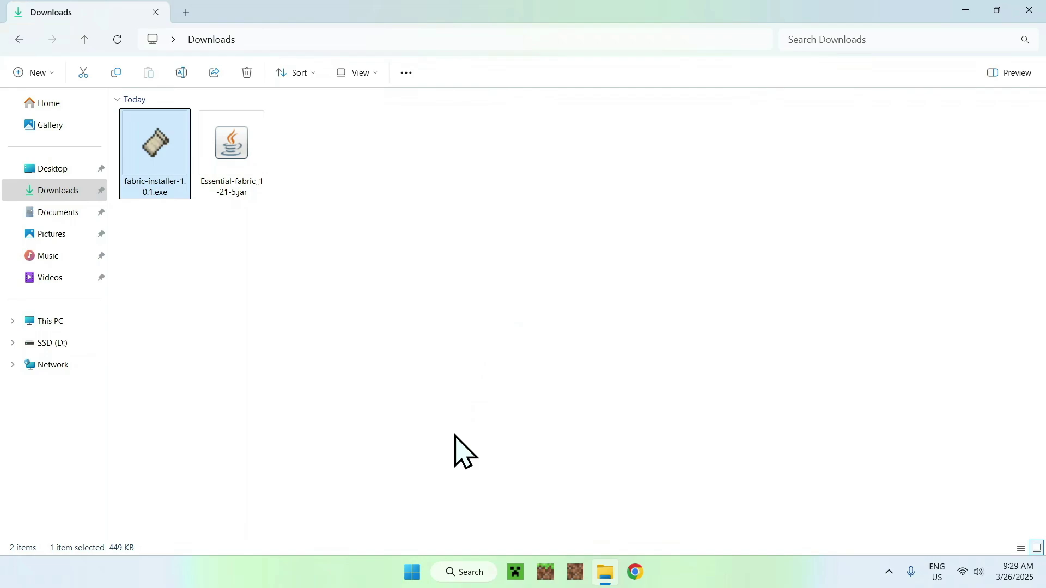
# Switch to Minecraft Launcher and open the mods folder inside the fabric-loader-1.21.5 installation's game folder
pyautogui.click(515, 571)
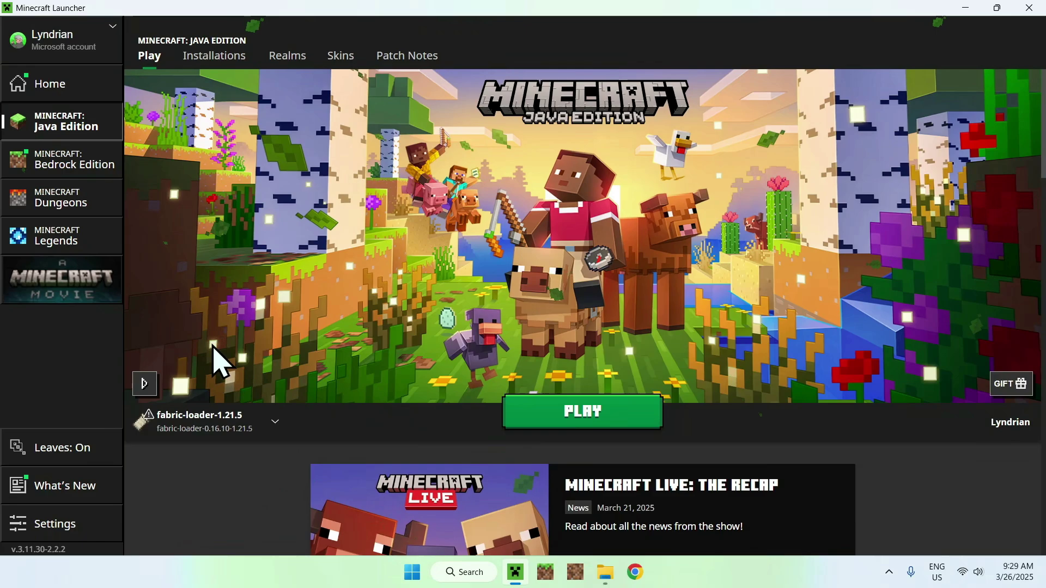
pyautogui.click(214, 62)
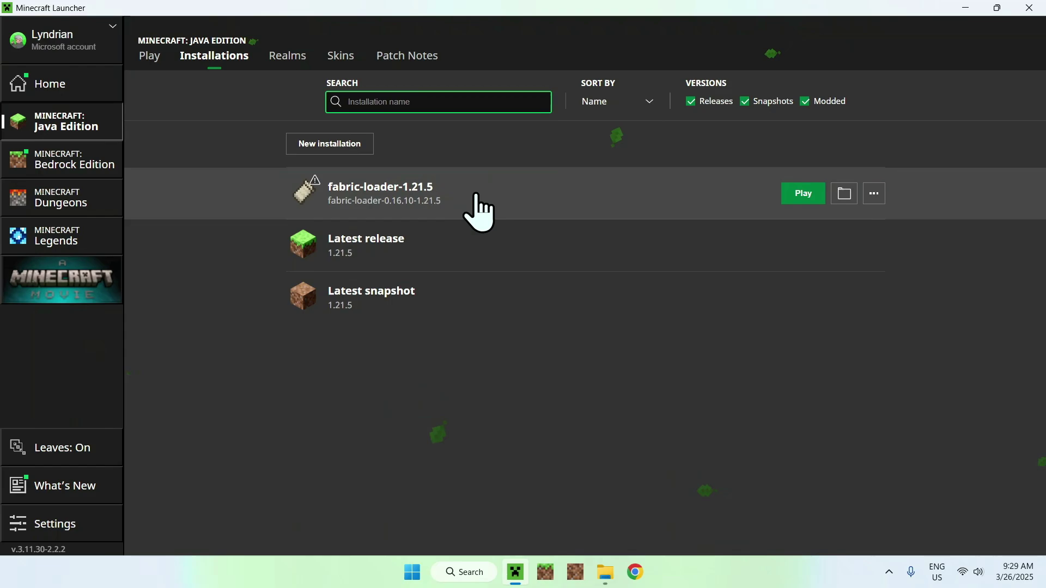
pyautogui.click(843, 194)
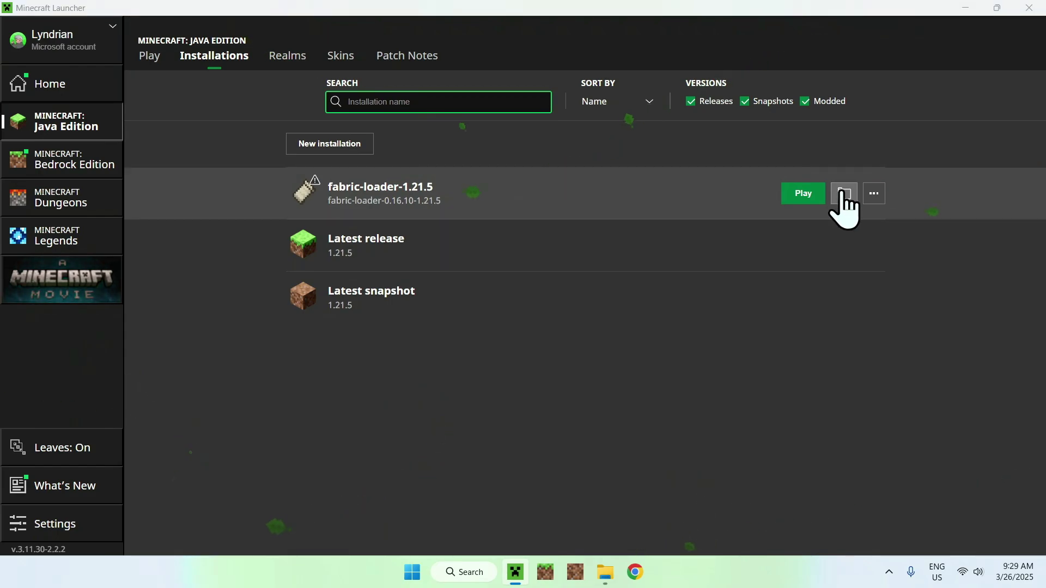
pyautogui.click(316, 420)
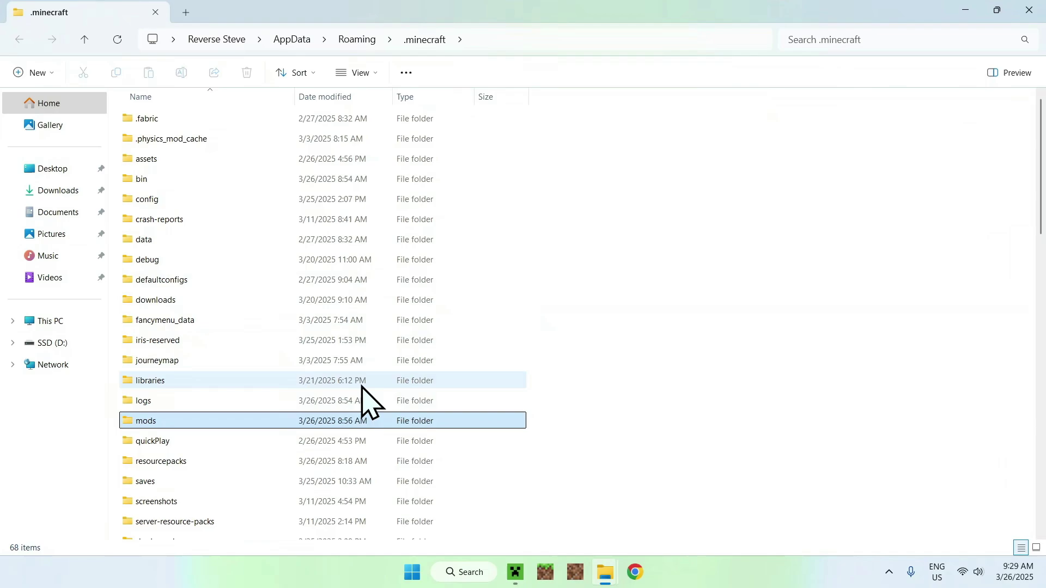
pyautogui.doubleClick(244, 420)
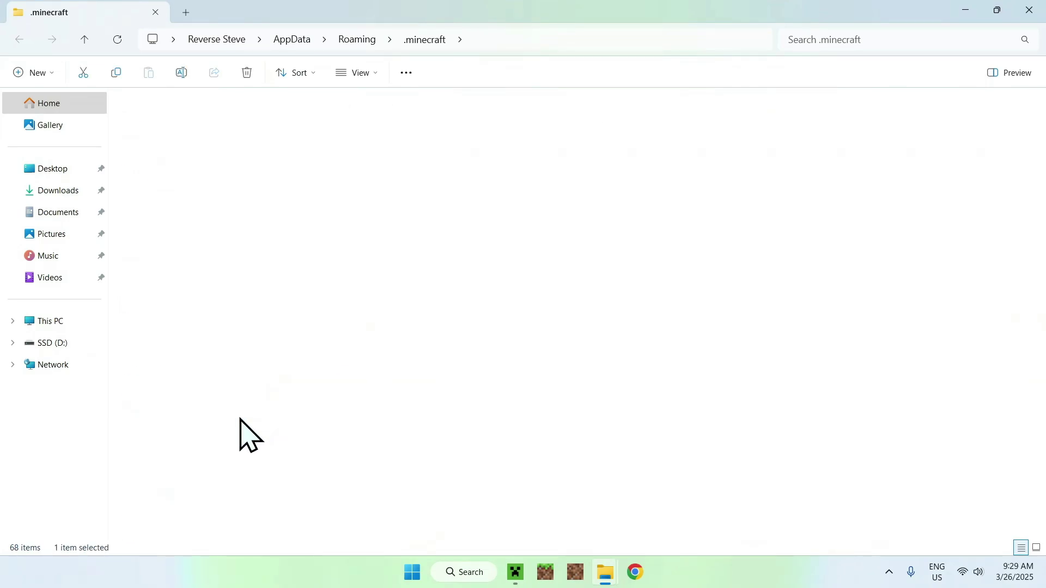
# Copy Essential-fabric_1-21-5.jar from the Downloads folder into the Minecraft mods folder
pyautogui.click(65, 191)
pyautogui.click(232, 147)
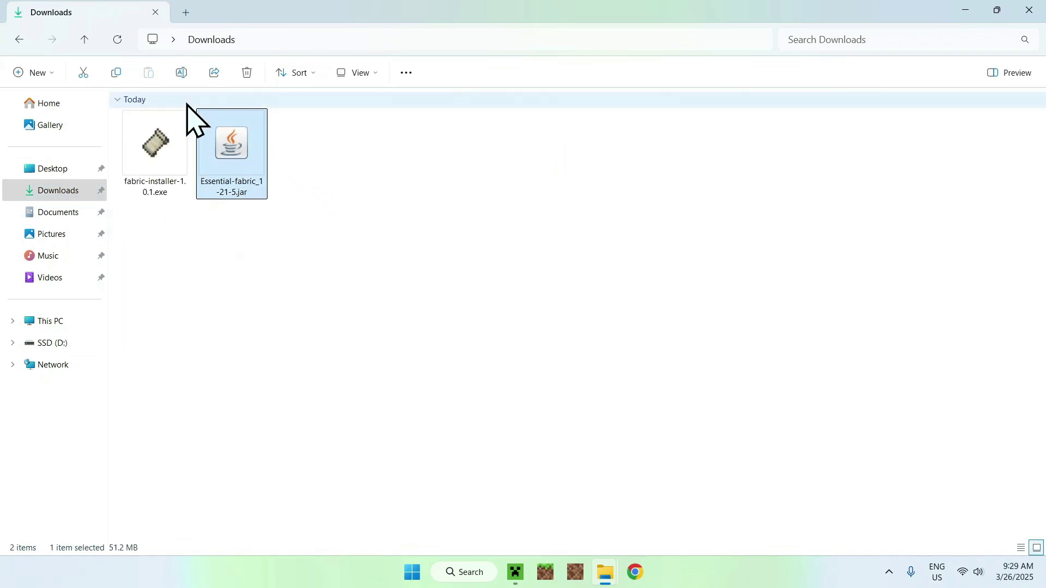
pyautogui.click(117, 73)
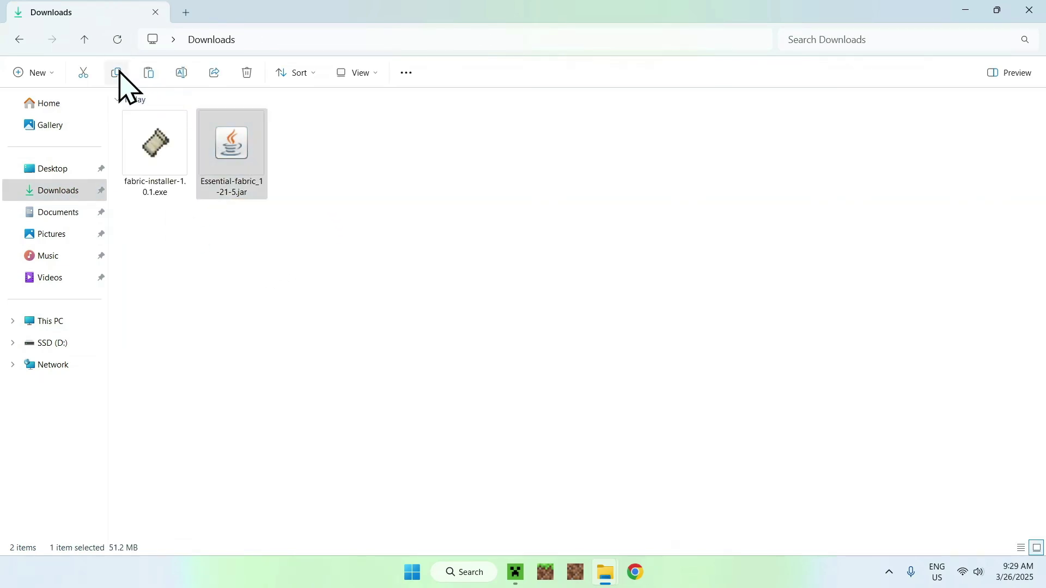
pyautogui.click(19, 40)
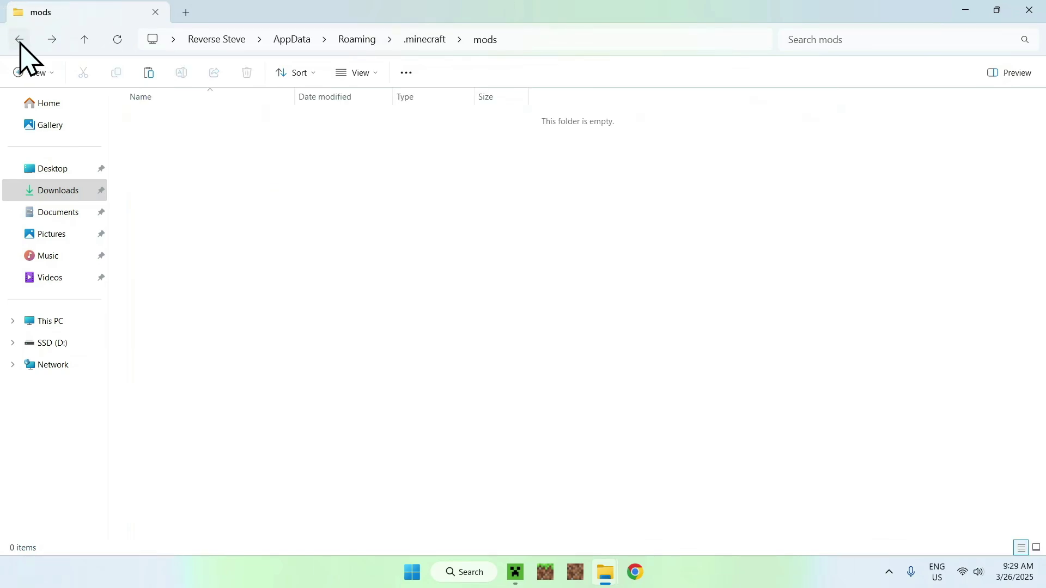
pyautogui.click(148, 73)
pyautogui.moveTo(124, 141); pyautogui.dragTo(213, 142)
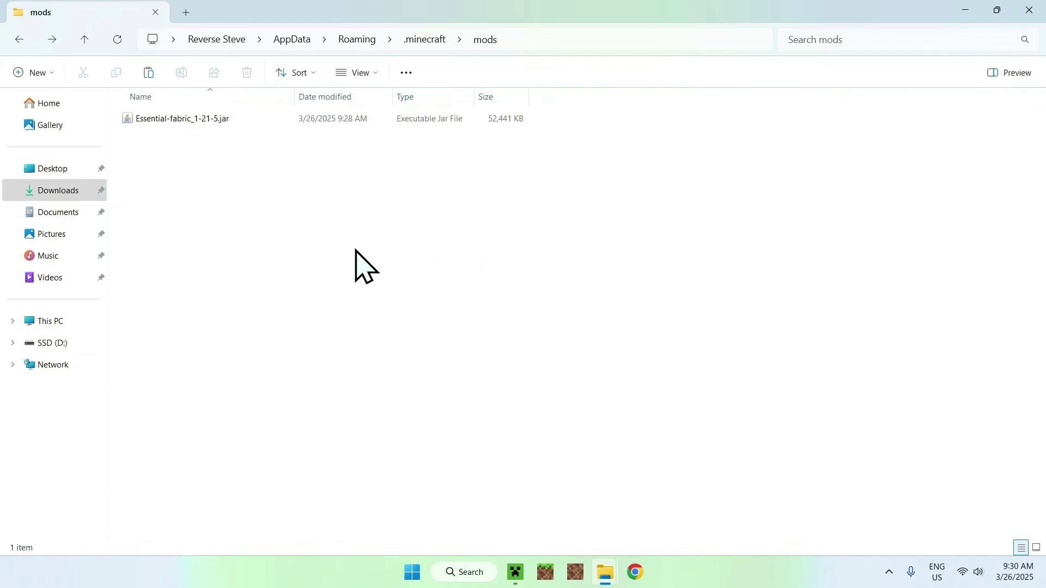
# Return to Minecraft Launcher, start the game with the fabric-loader-1.21.5 profile and maximize the game window
pyautogui.click(515, 571)
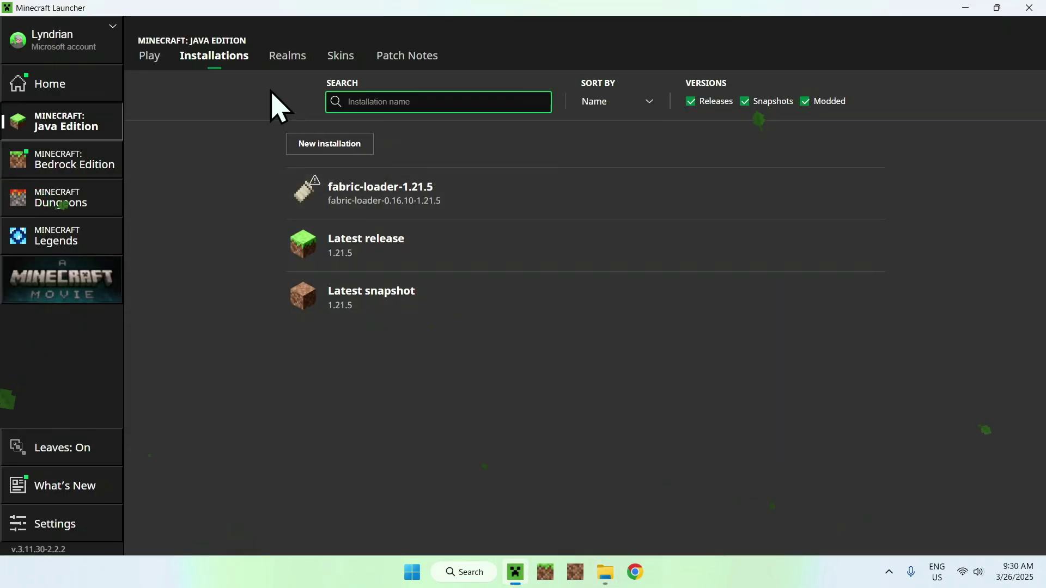
pyautogui.click(151, 60)
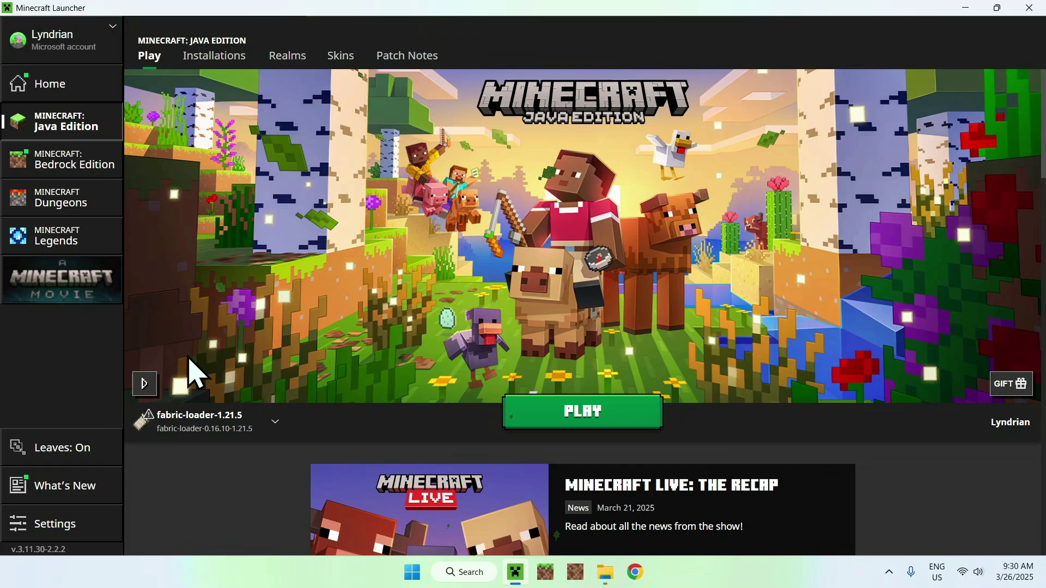
pyautogui.click(571, 420)
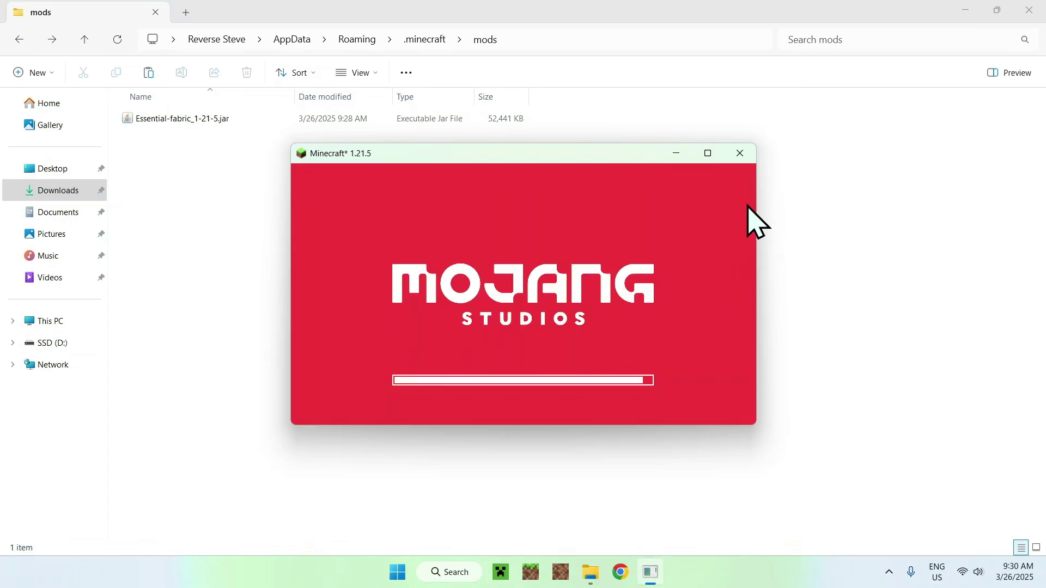
pyautogui.click(709, 155)
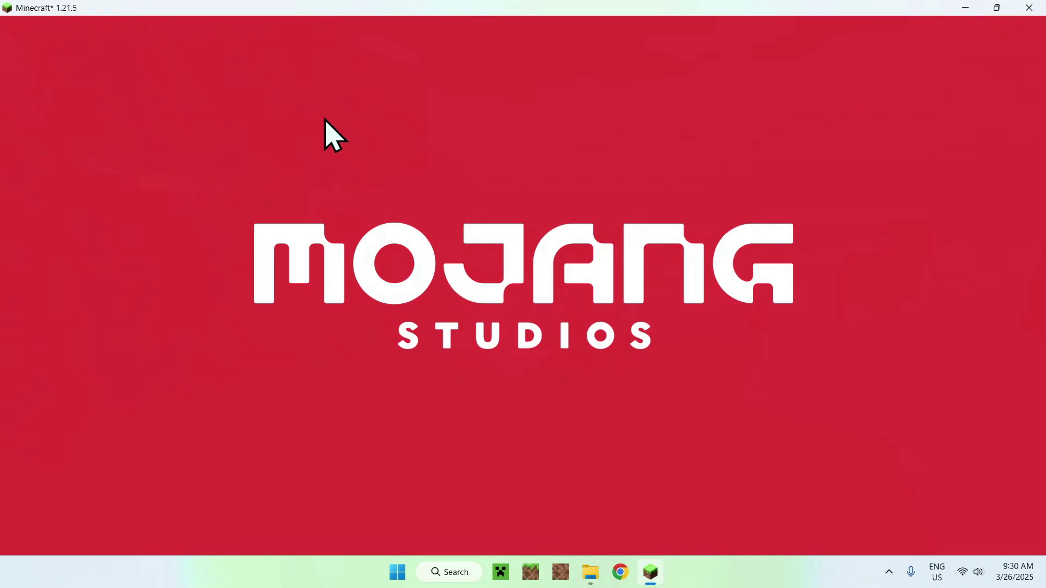